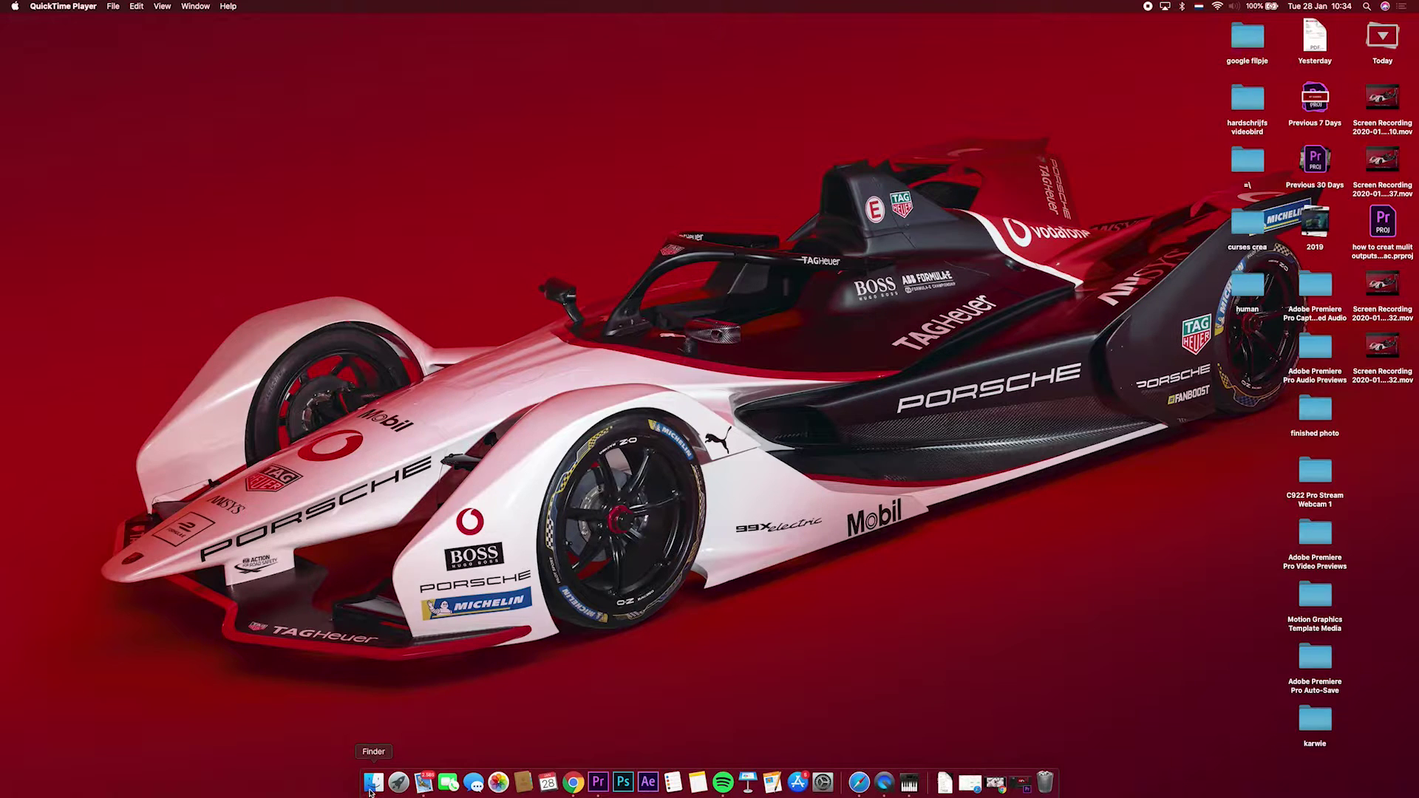
Open Launchpad from the Dock to show the grid of installed apps
click(398, 790)
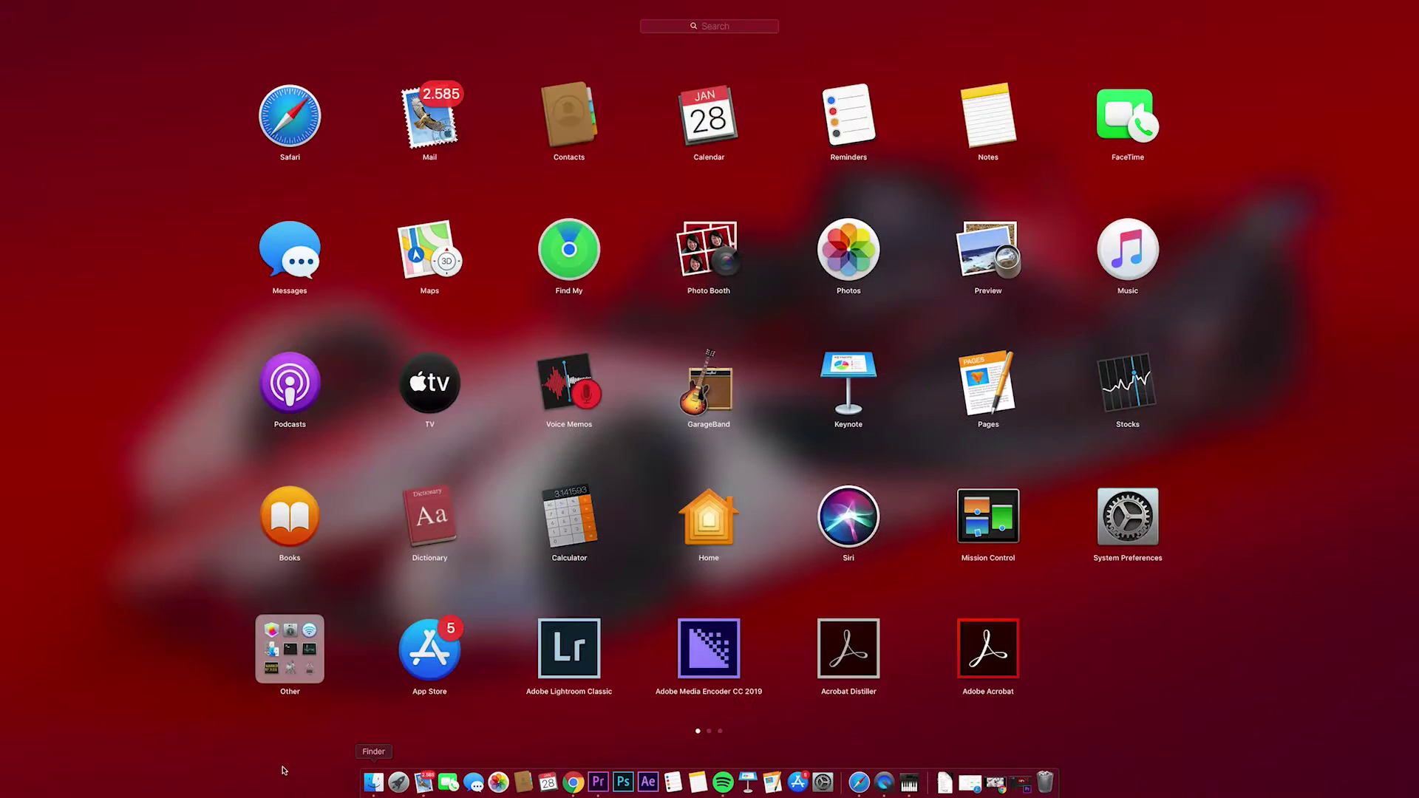
Leave Launchpad and launch Audio MIDI Setup through a Spotlight search for 'midi'
click(289, 649)
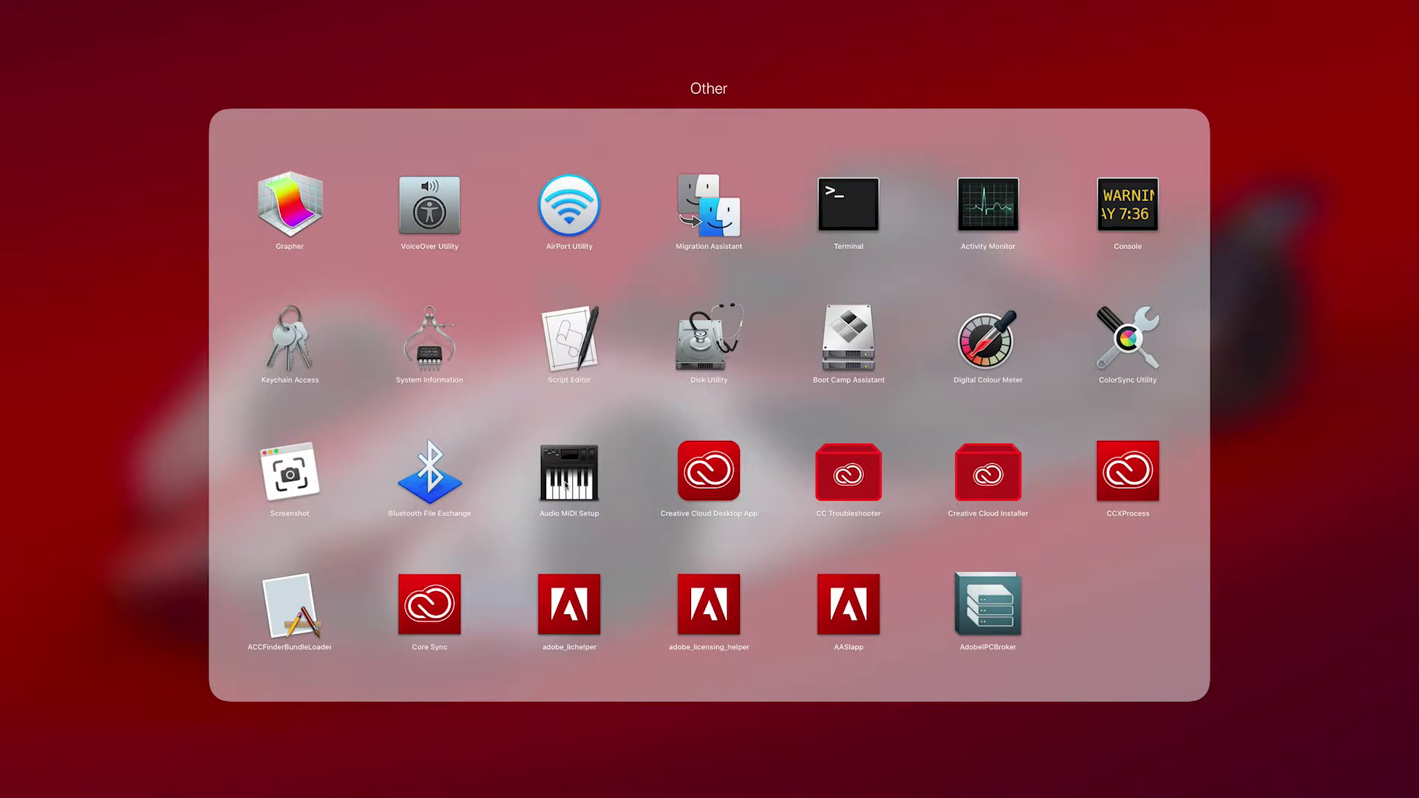
key(Escape)
key(Escape)
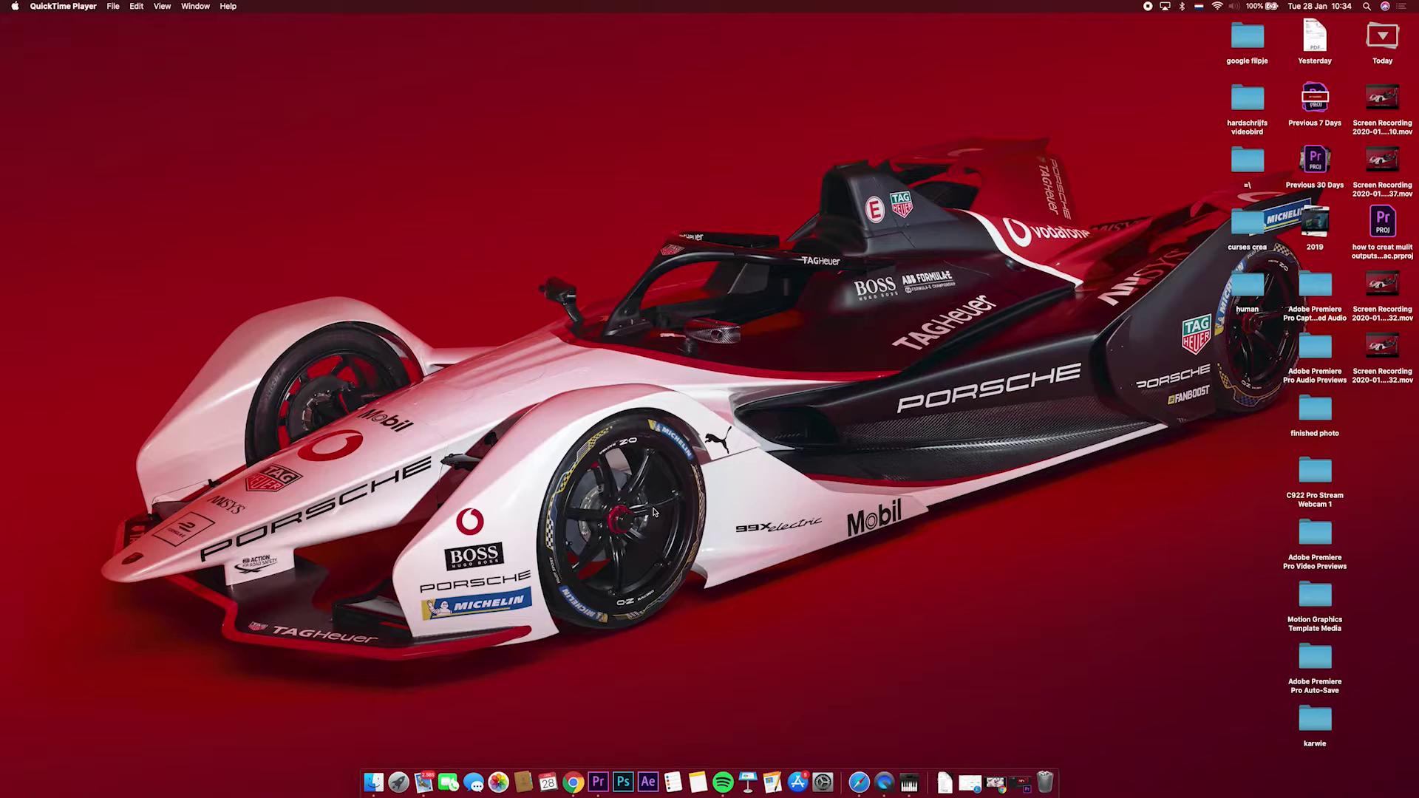
key(super+space)
text(m)
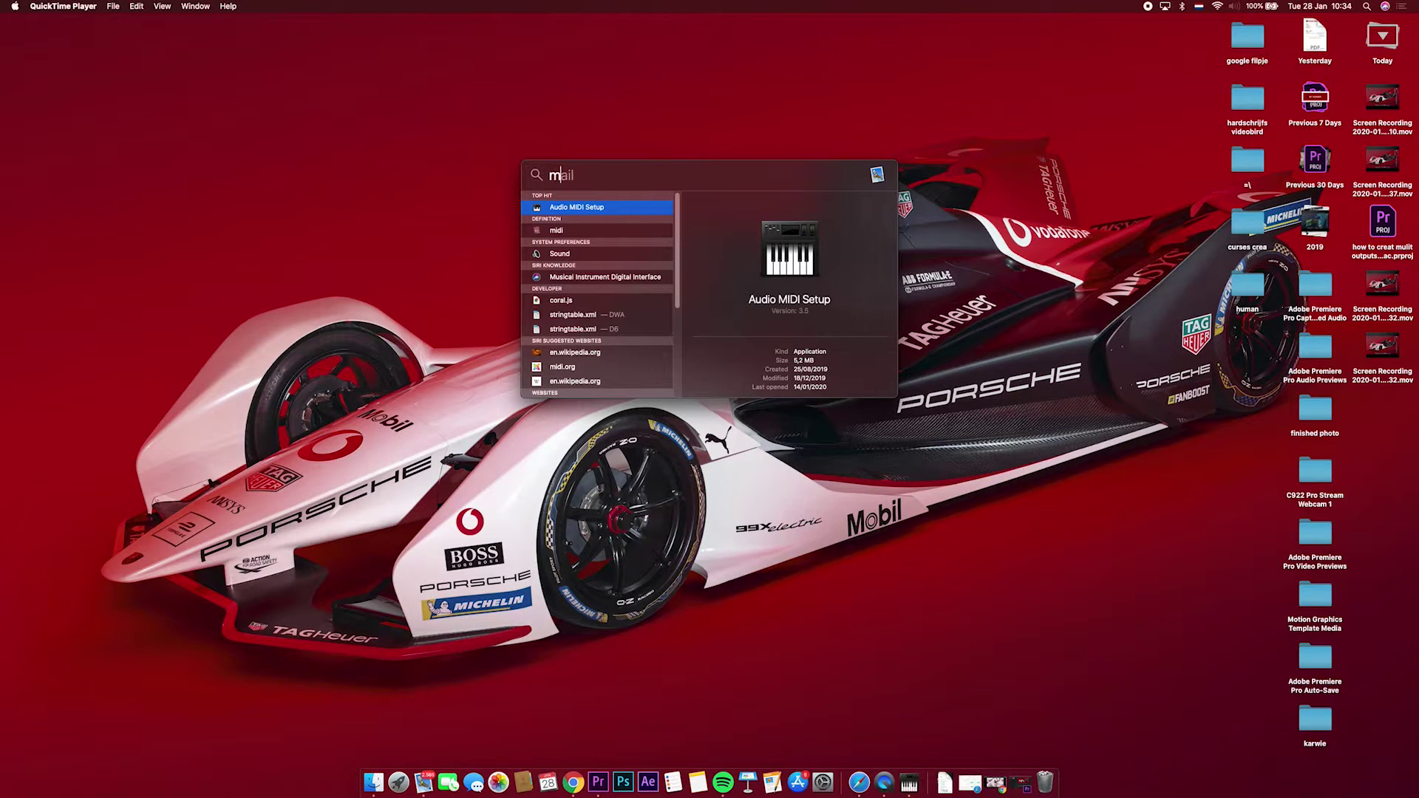
text(idi)
key(Return)
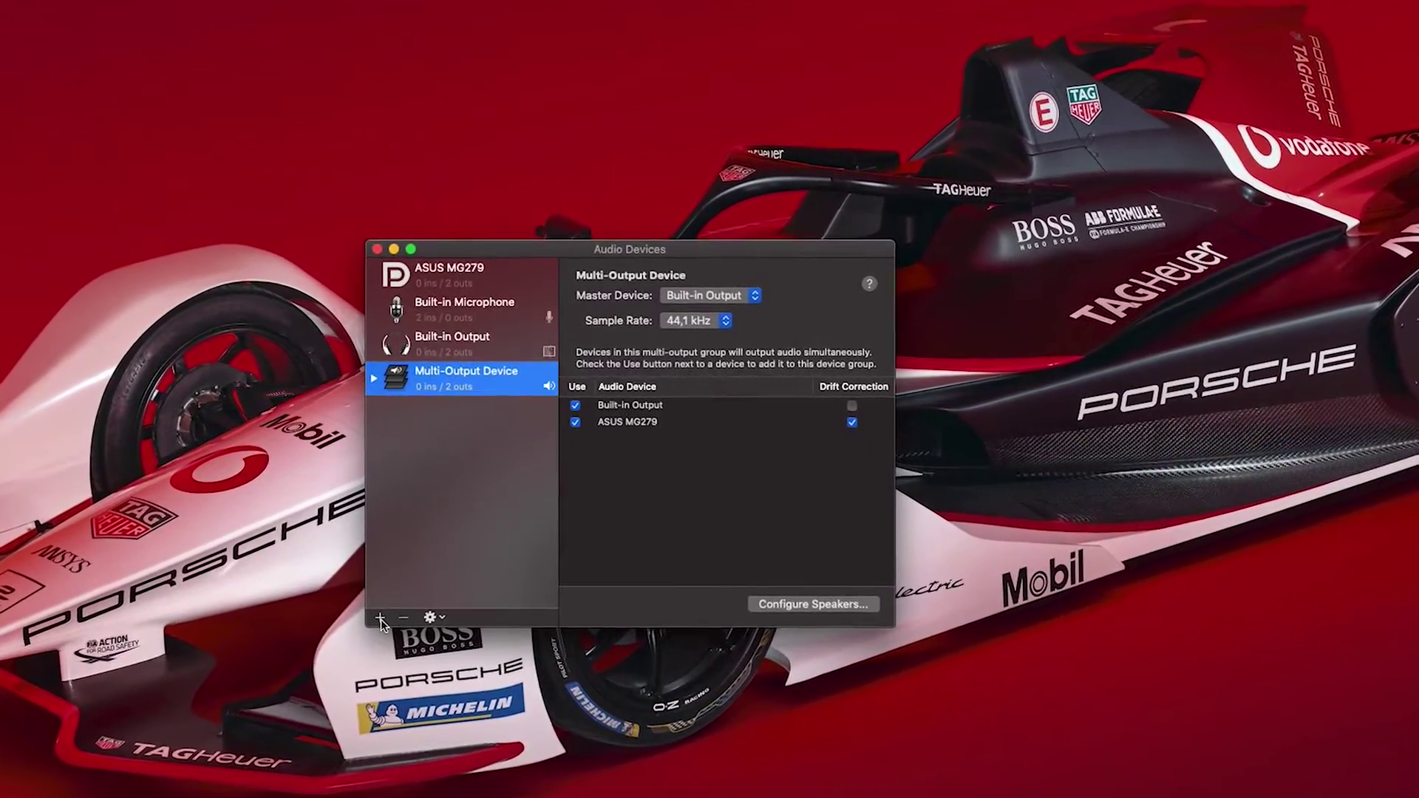
Add an empty Multi-Output Device 2 from the + menu
click(389, 609)
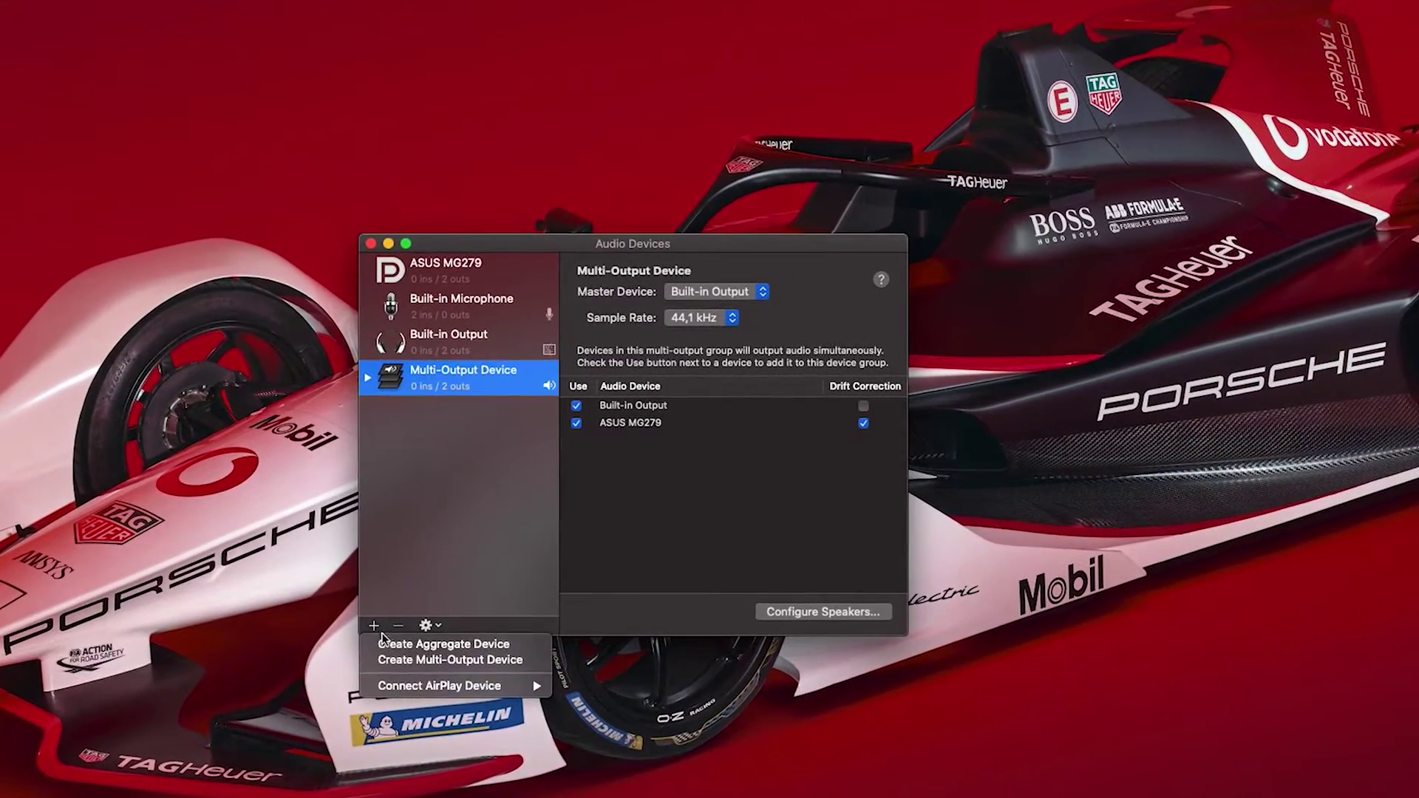
click(454, 663)
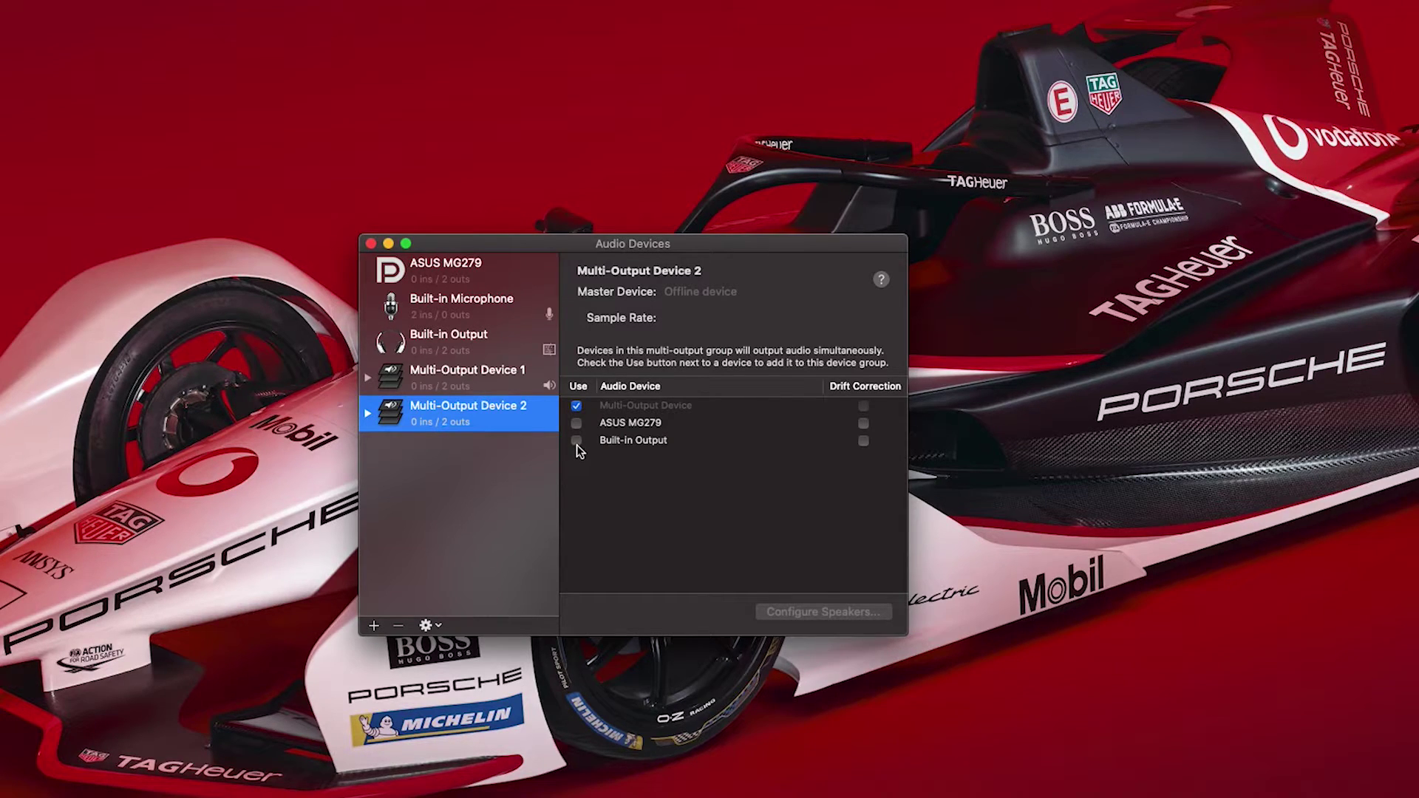
Tick Use for Built-in Output and ASUS MG279 in Multi-Output Device 2
click(577, 439)
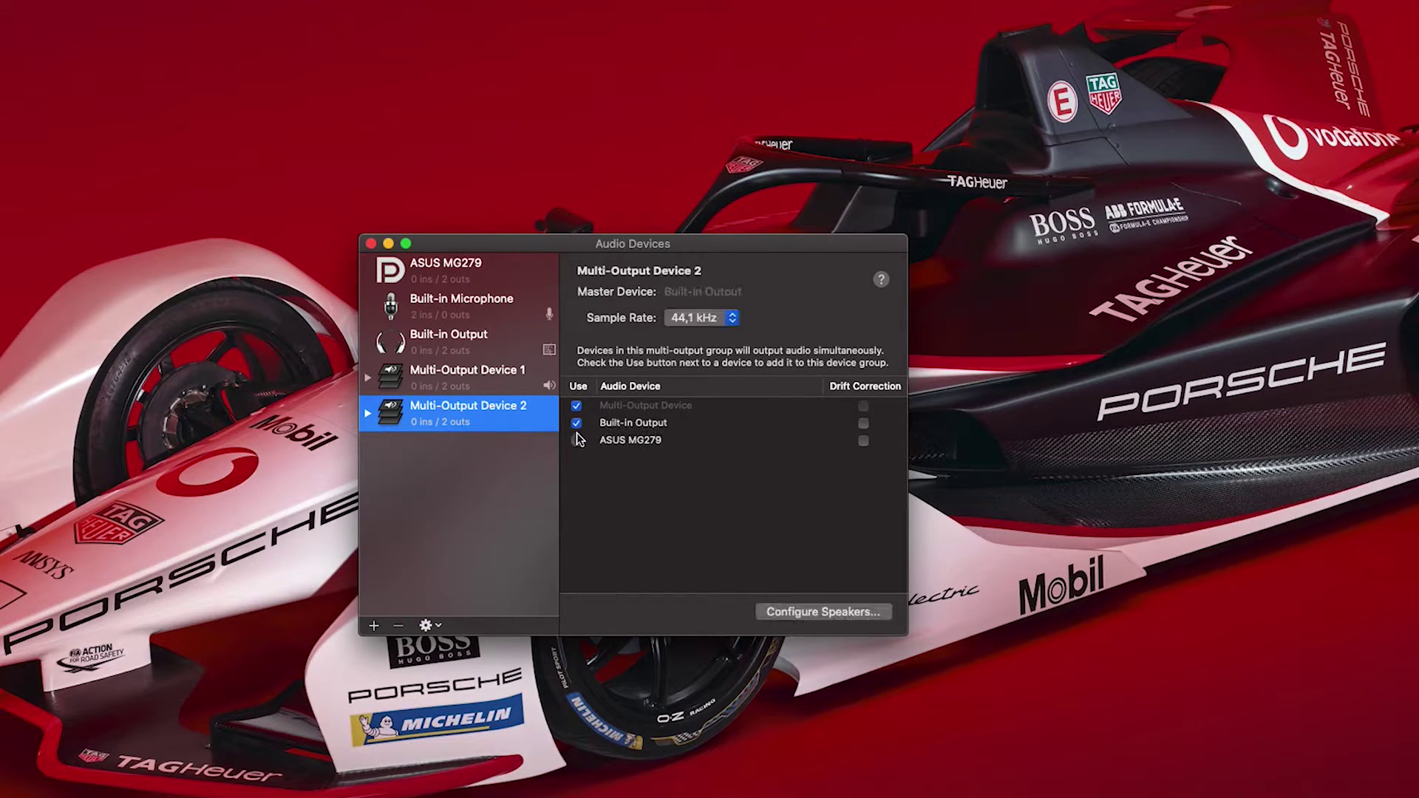
click(577, 439)
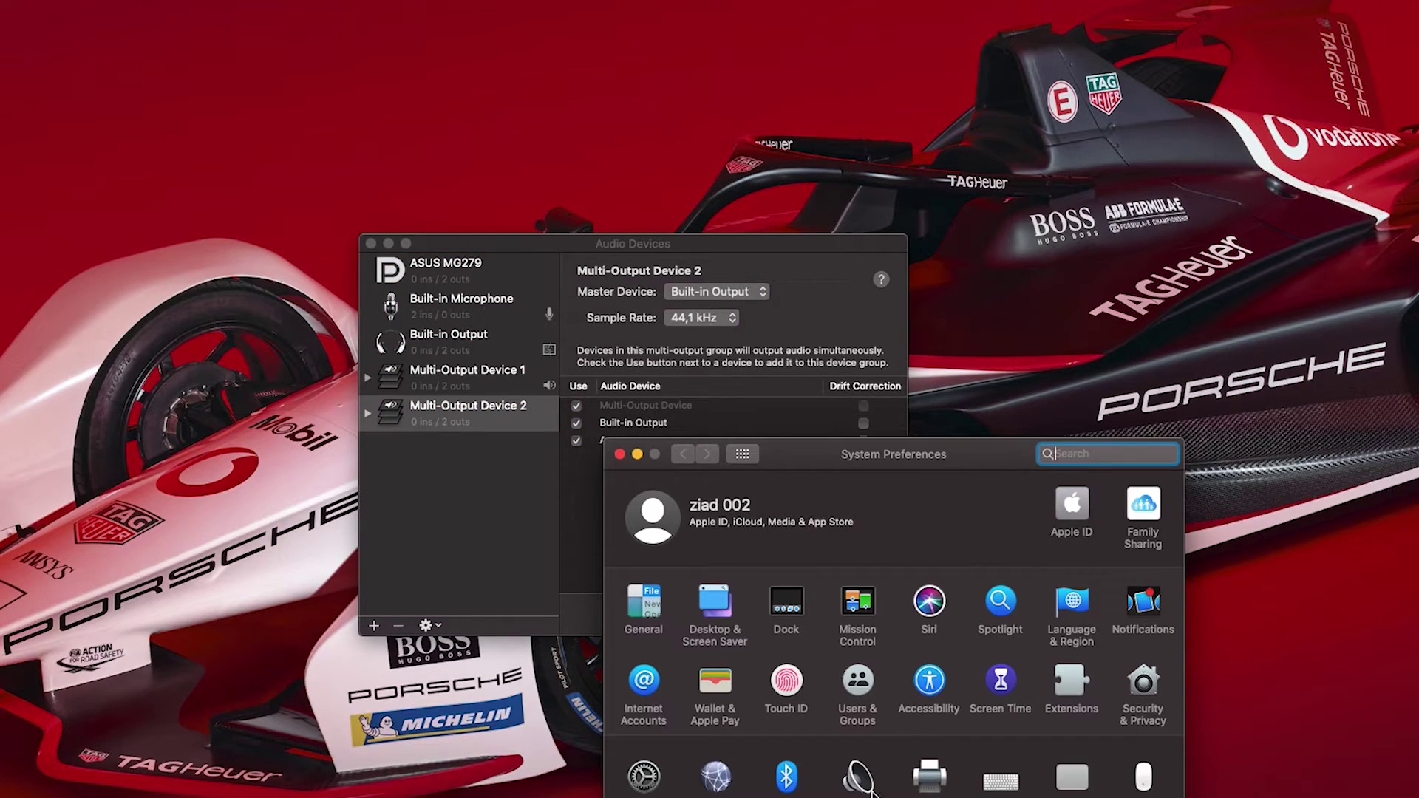
Open the Sound output settings and delete the duplicate Multi-Output Device 1
click(864, 781)
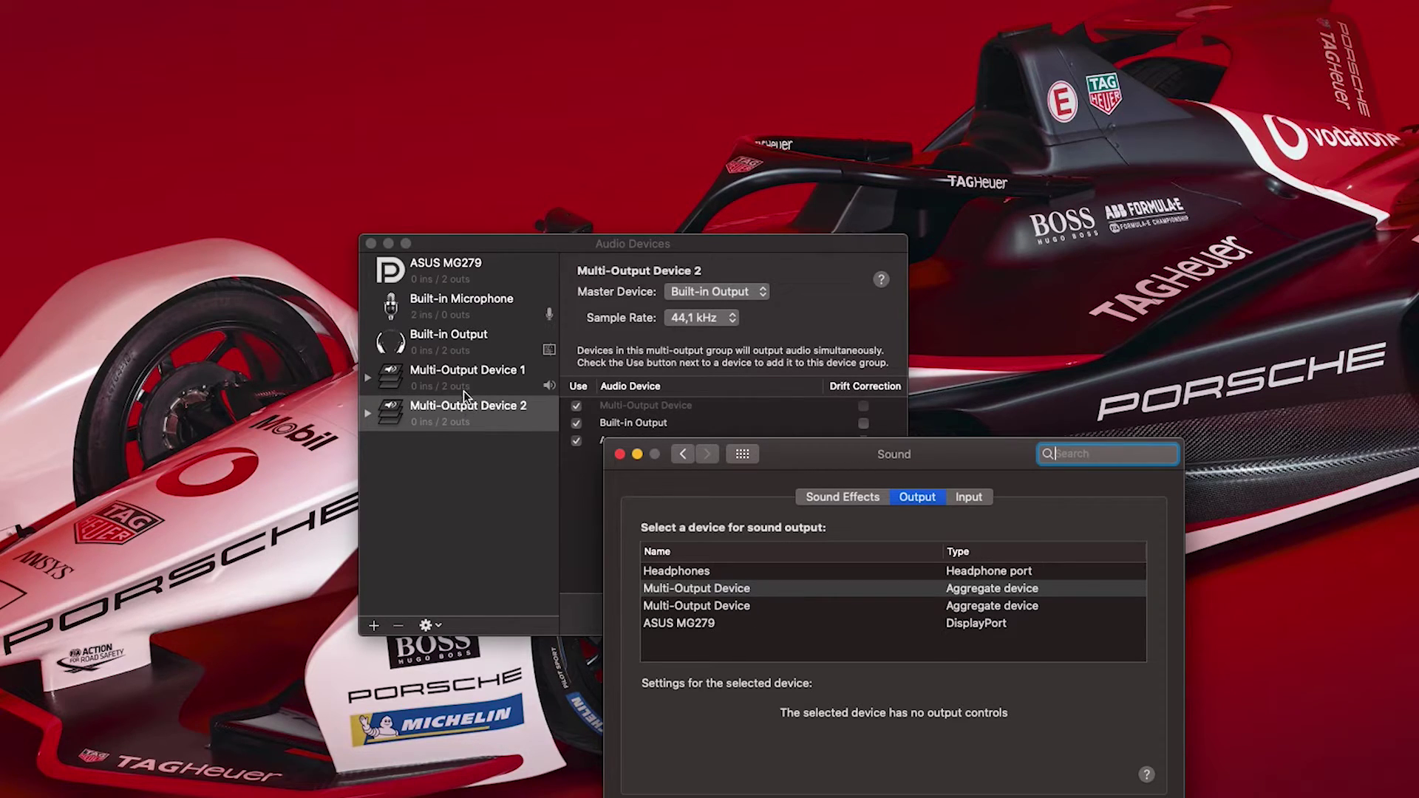
click(487, 382)
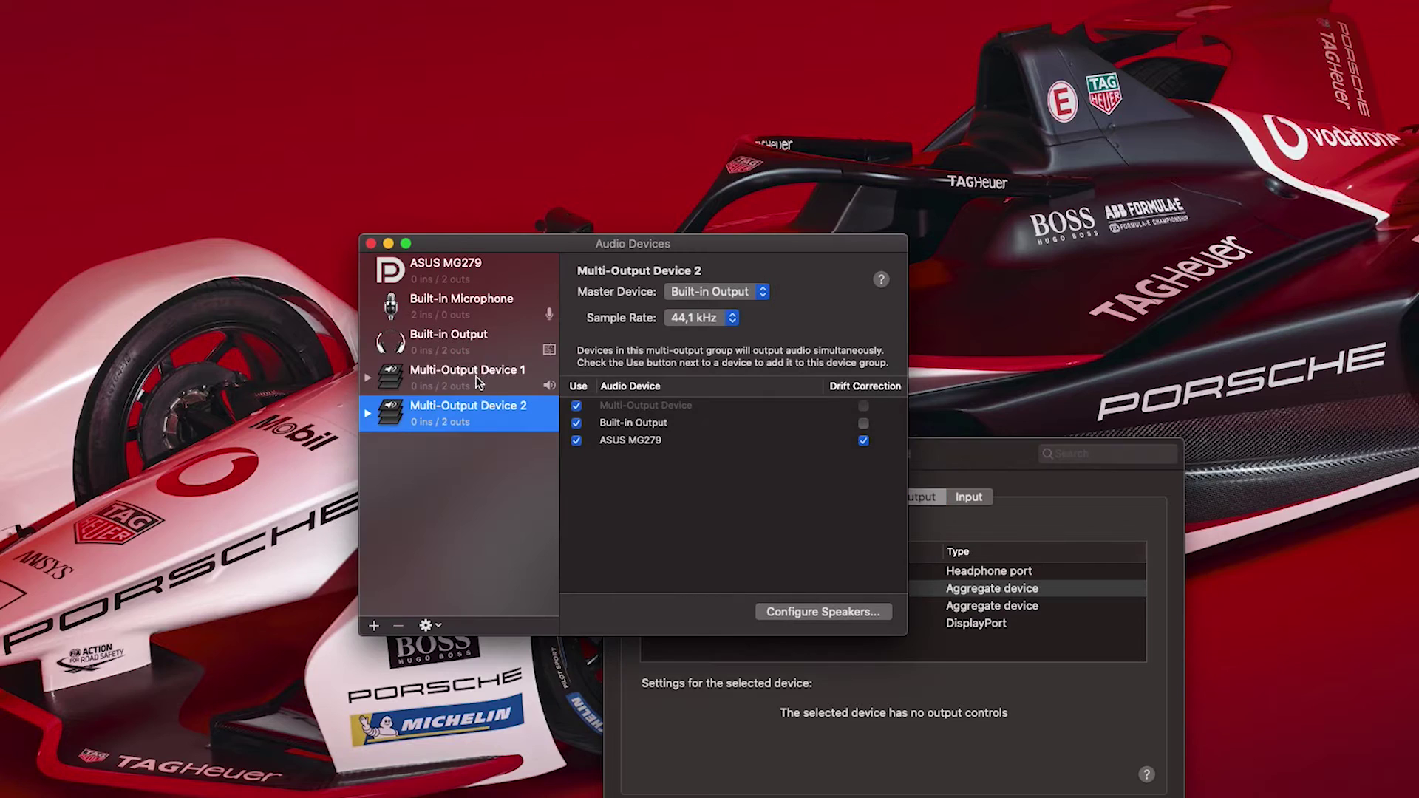
click(402, 626)
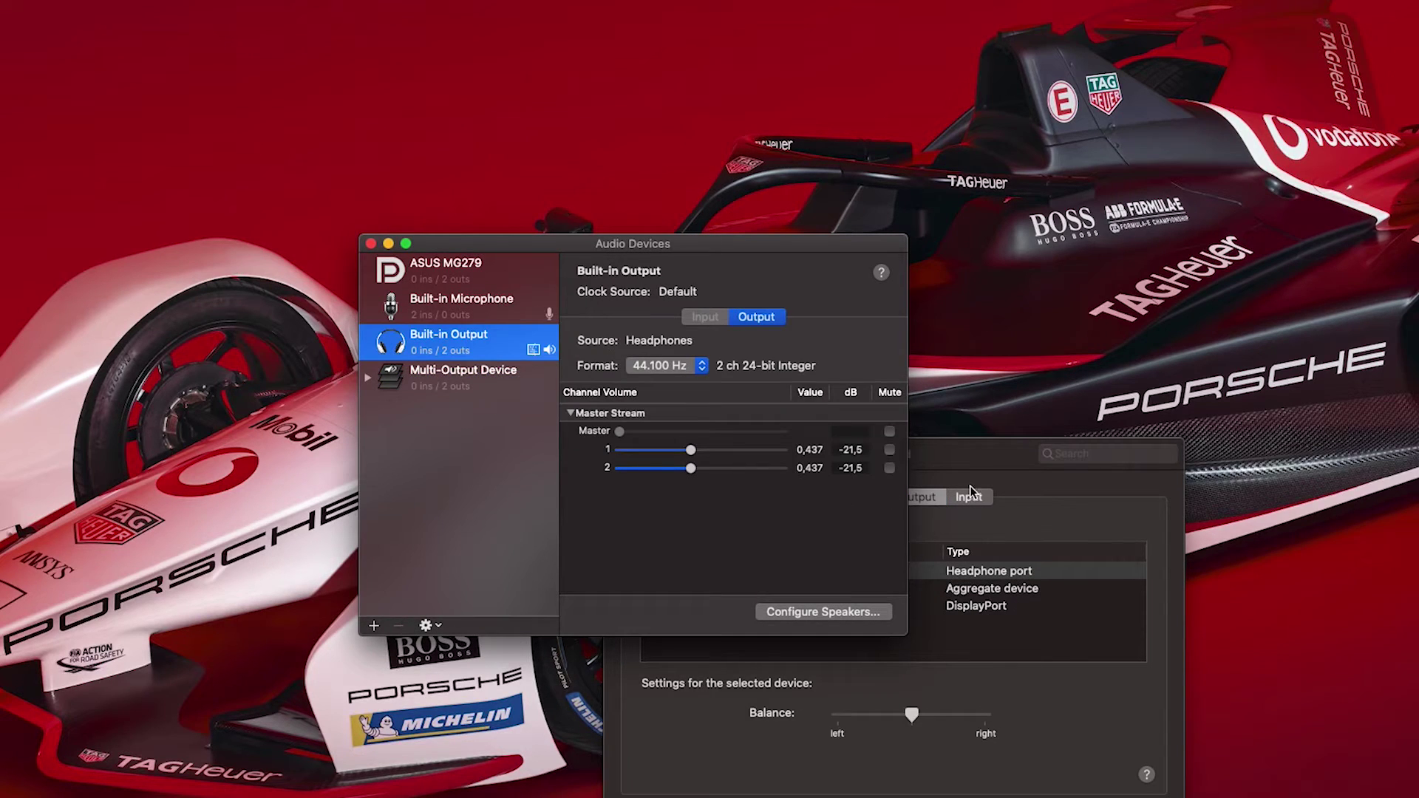
Select Multi-Output Device as the sound output in Sound preferences
click(1048, 526)
click(706, 607)
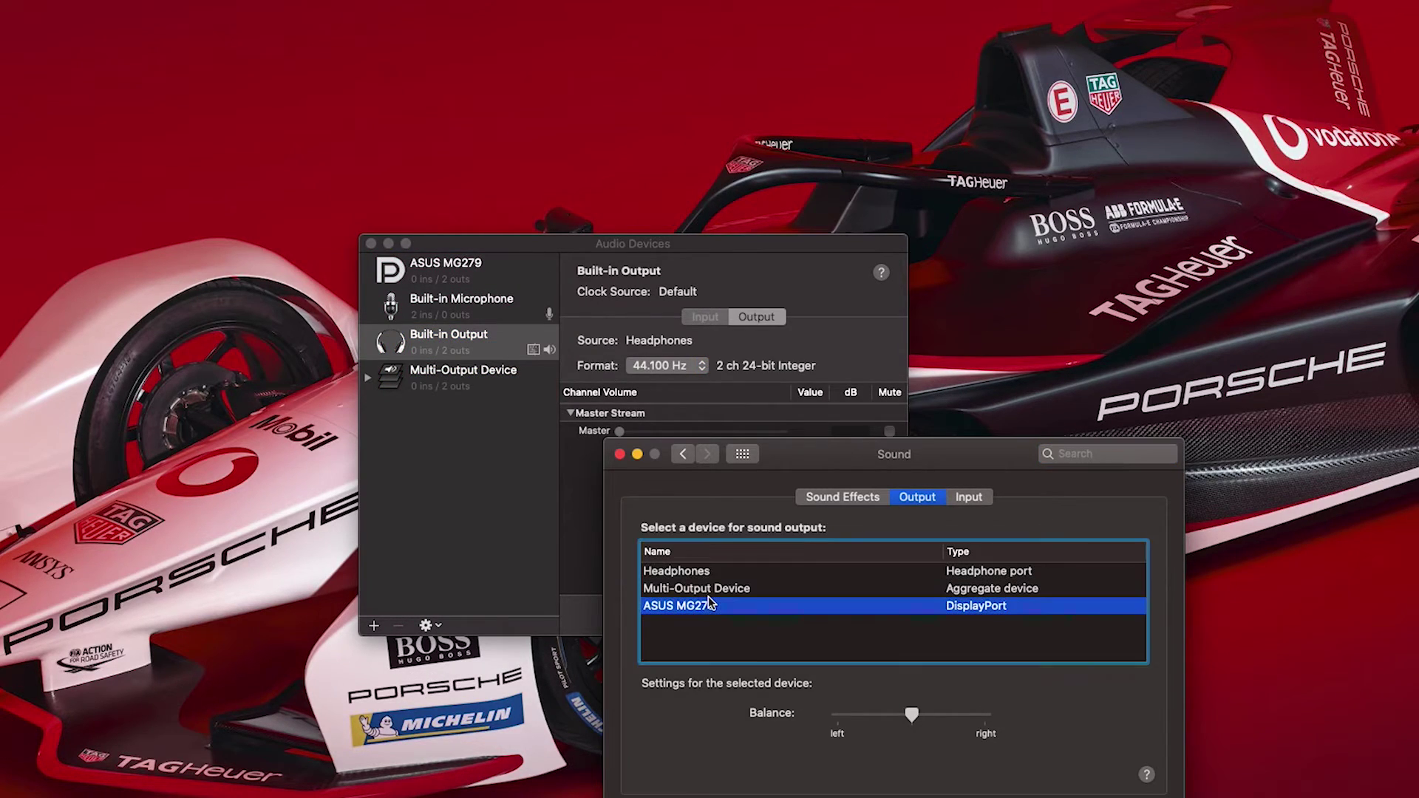
click(713, 592)
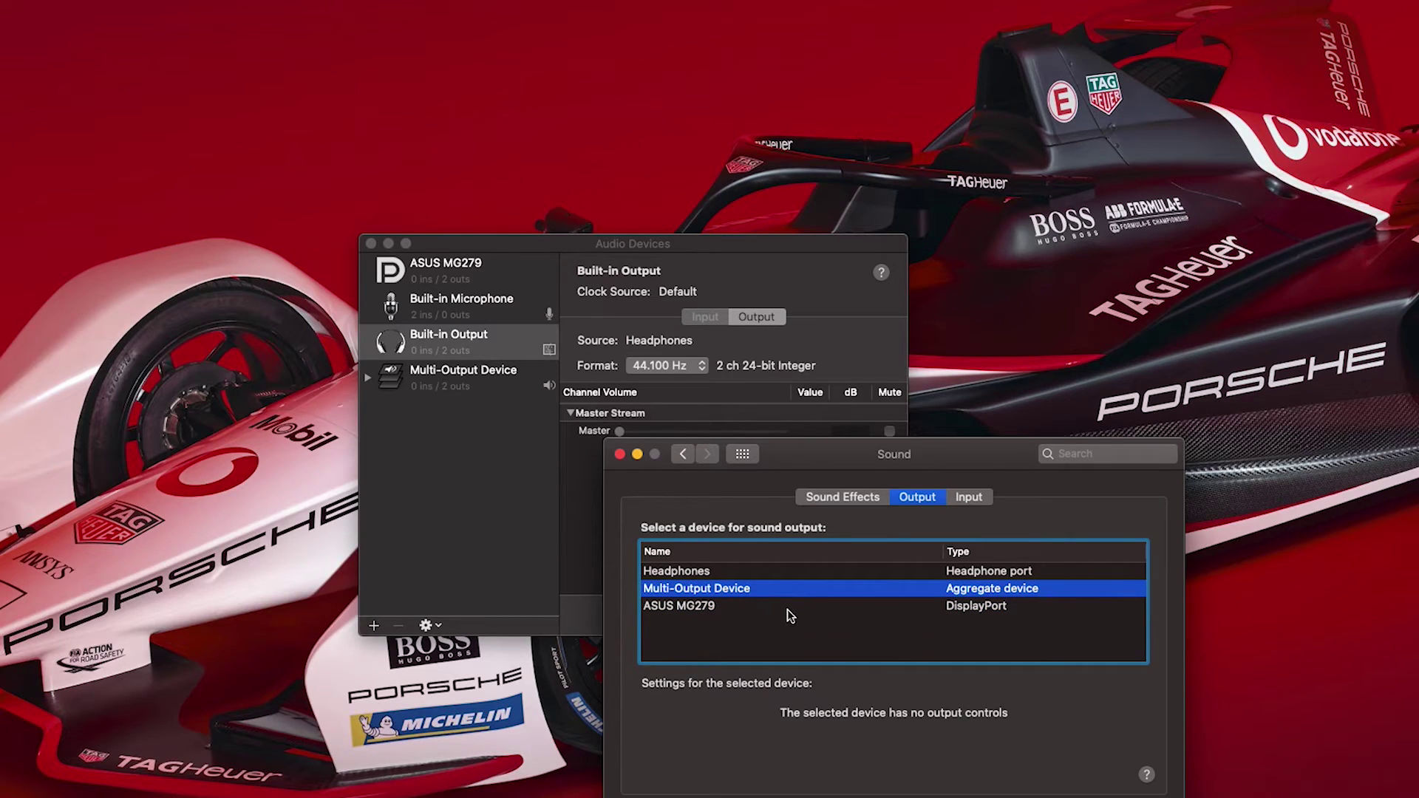